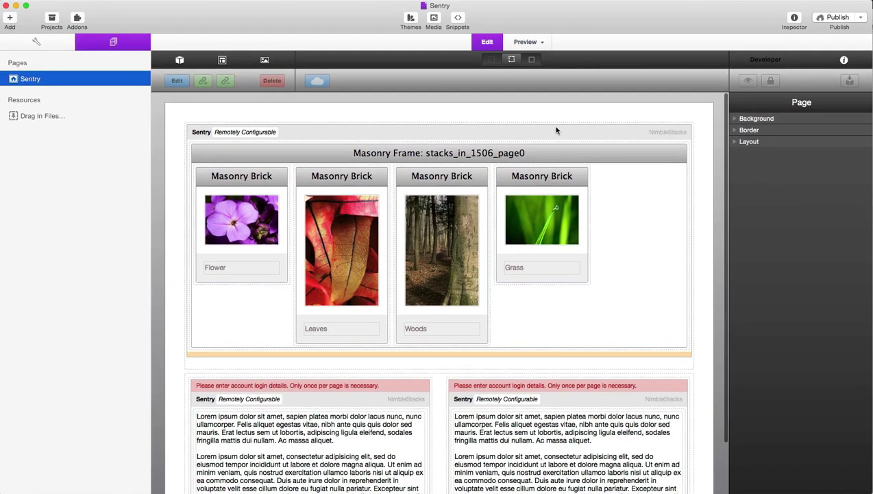
Select the top Sentry stack around the Masonry Frame to show its account login and display settings
scroll(556, 128, down, 2)
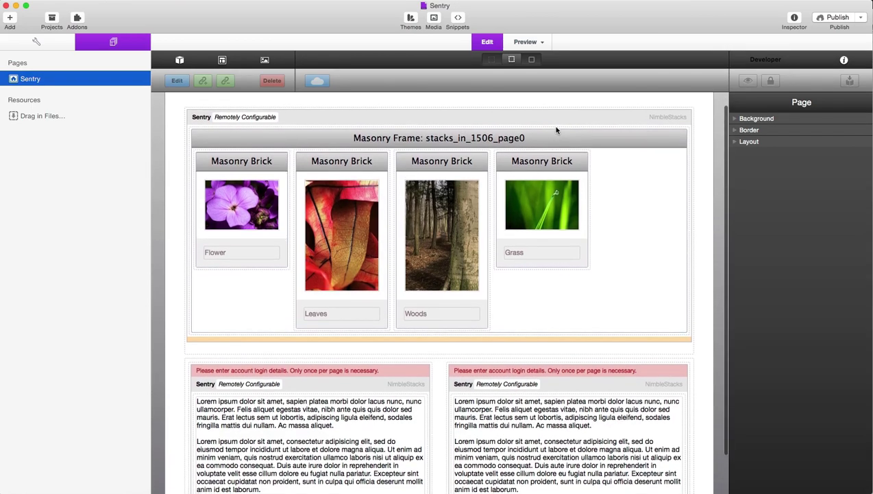
scroll(556, 131, up, 1)
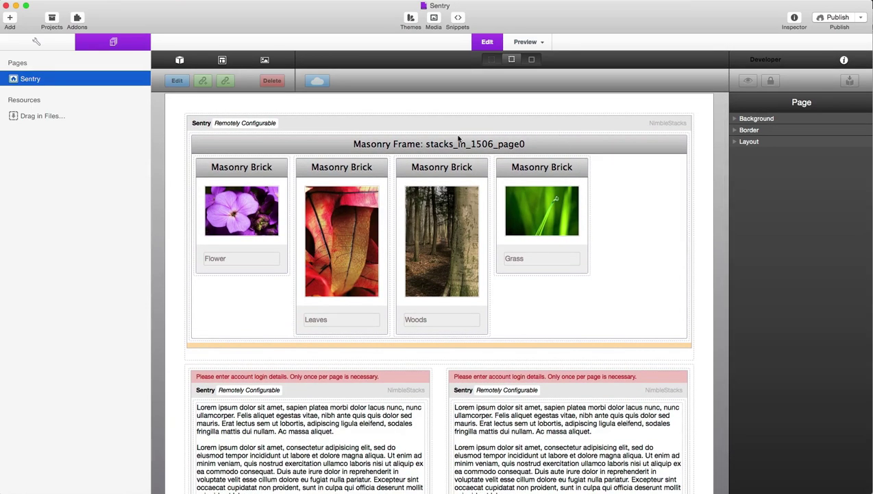
click(400, 122)
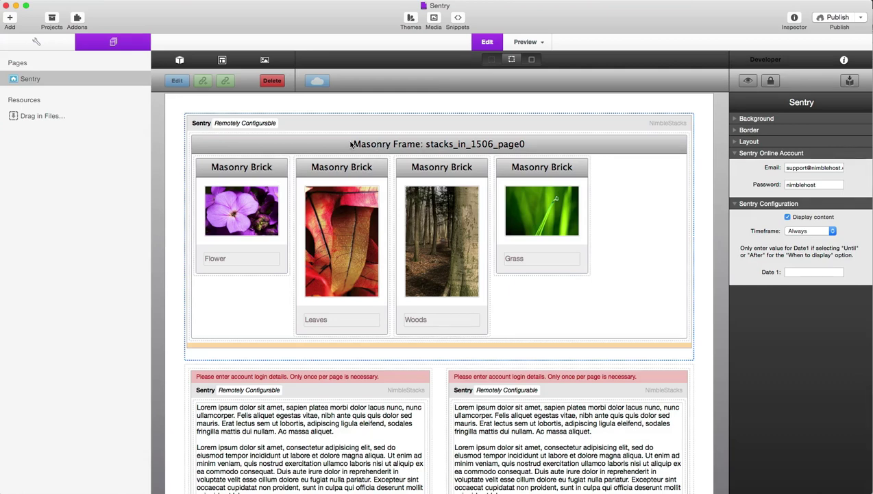
Inspect both lower text-block Sentry stacks, then reselect the gallery stack that holds the account login
click(364, 372)
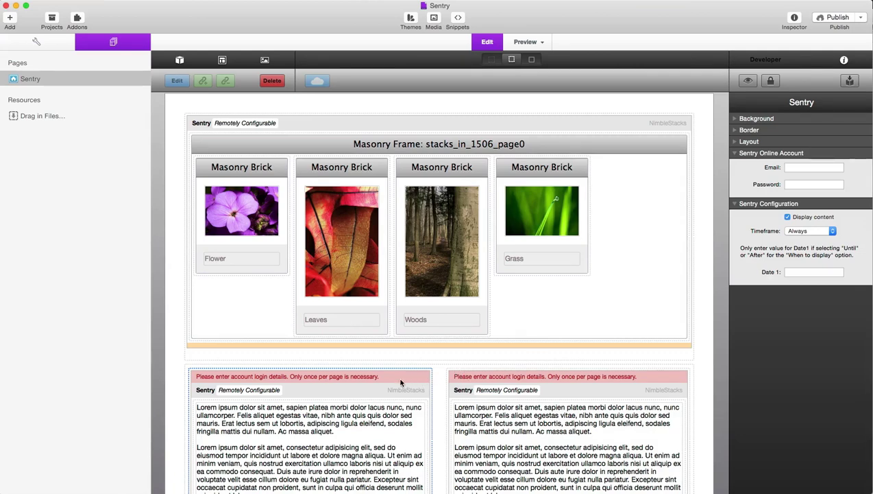
click(379, 423)
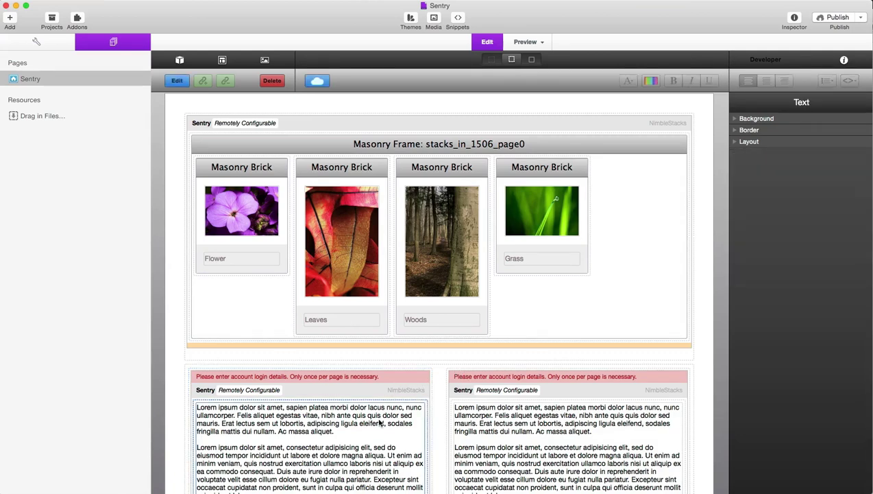
click(484, 420)
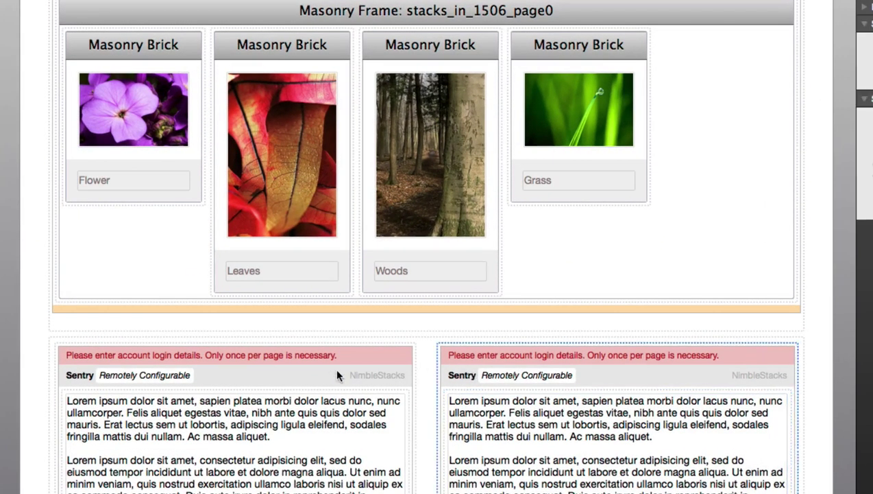
click(337, 371)
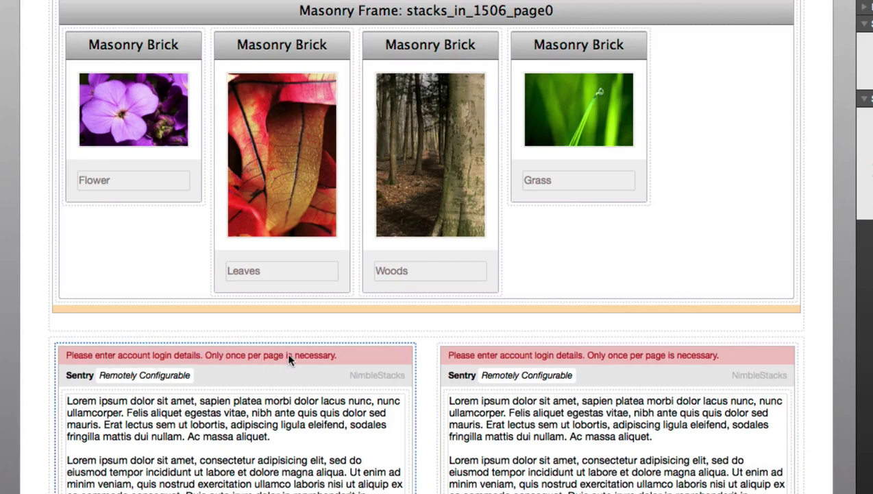
scroll(366, 349, up, 3)
click(374, 83)
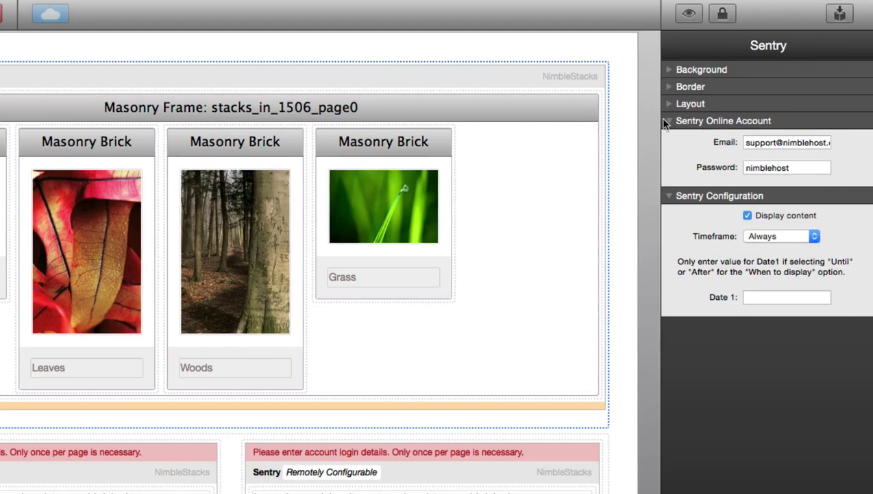
click(761, 143)
click(787, 215)
click(787, 215)
click(797, 236)
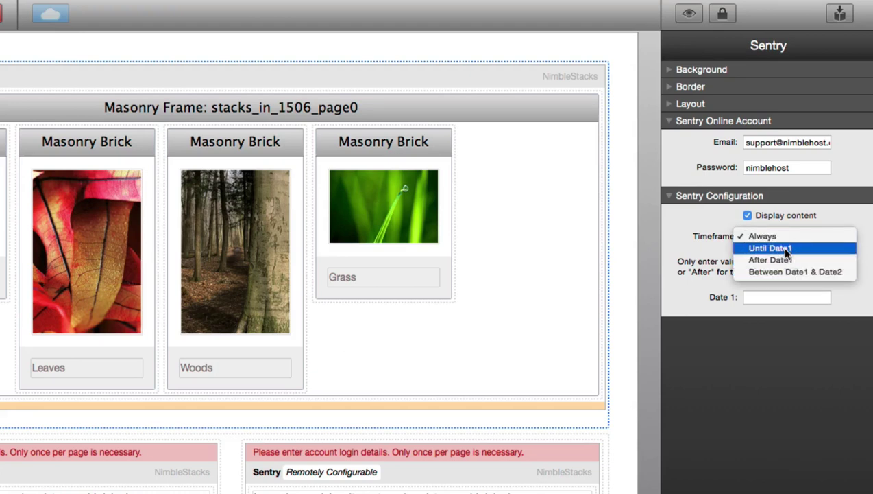
click(787, 271)
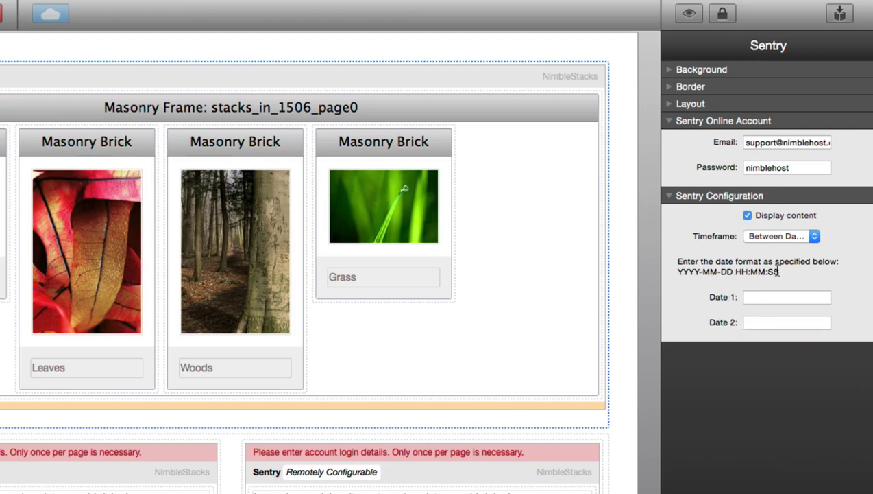
click(777, 296)
text(2014-12-25 12:00:00)
Switch the gallery stack's Timeframe back to Always
click(757, 238)
click(760, 201)
scroll(524, 289, down, 2)
scroll(395, 429, up, 1)
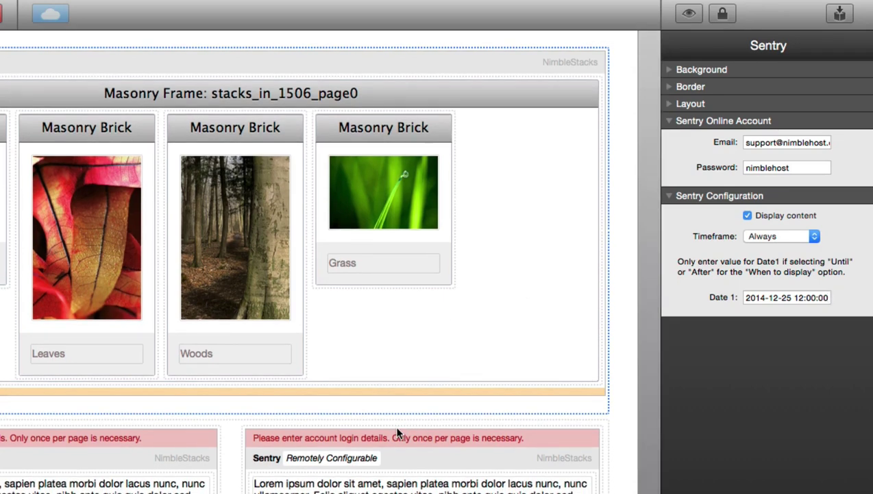
Reload the published page in Safari, page from the Flower photo to Grass, then close the lightbox
key(super+Tab)
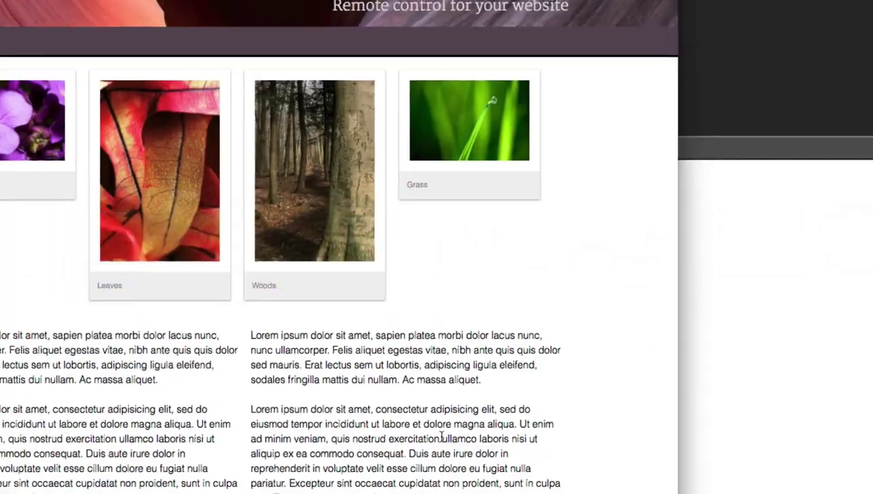
key(super+r)
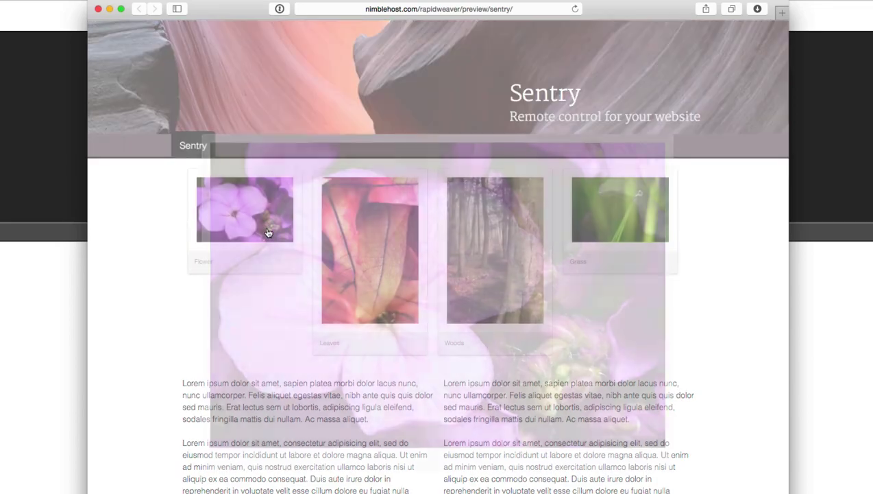
click(271, 223)
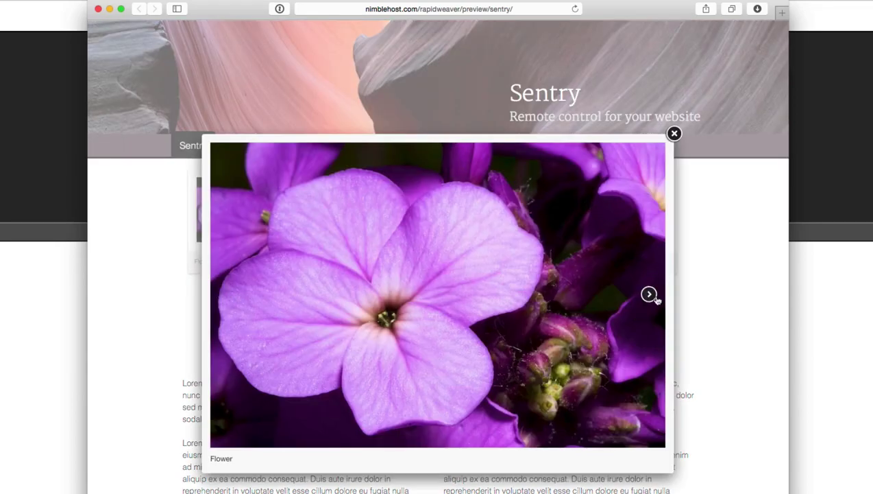
click(652, 295)
click(572, 294)
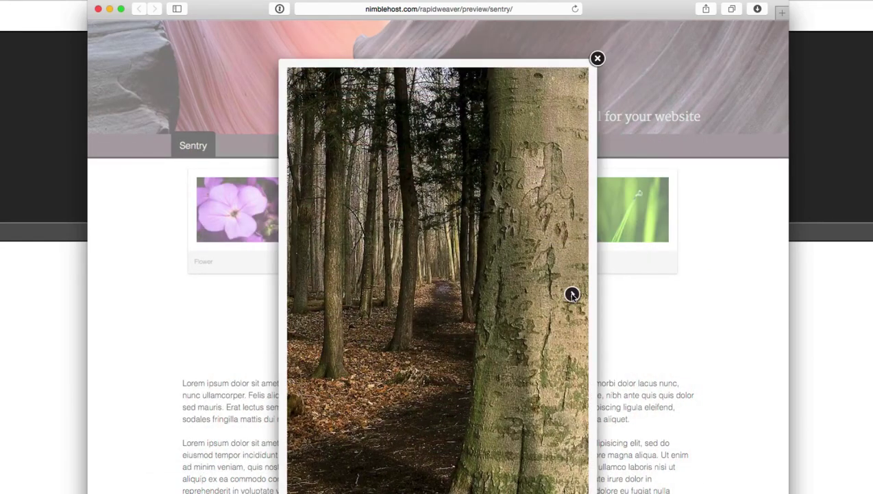
click(572, 295)
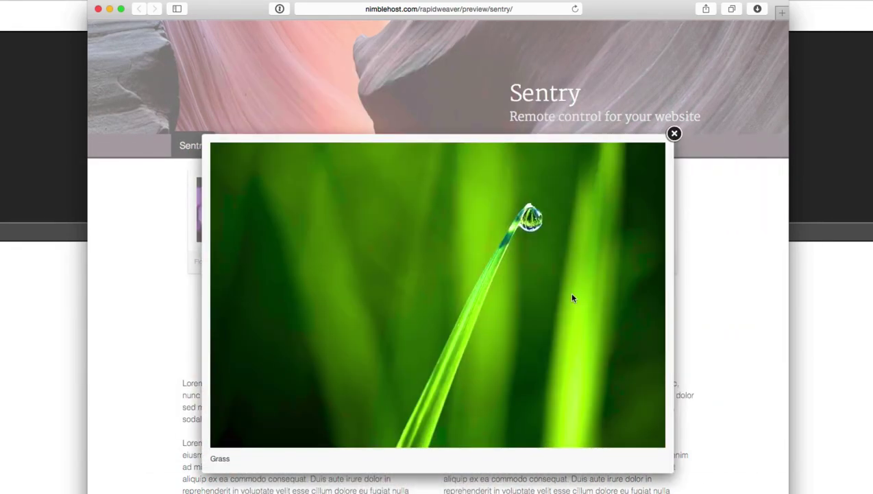
click(675, 134)
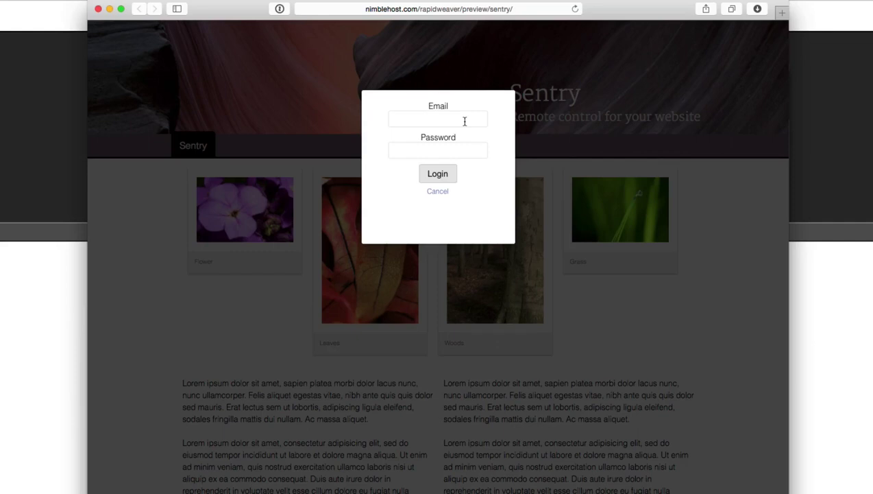
Log in to Sentry with the account email and password, declining 1Password's save prompt
click(465, 122)
key(Tab)
text(••••••••••)
click(432, 171)
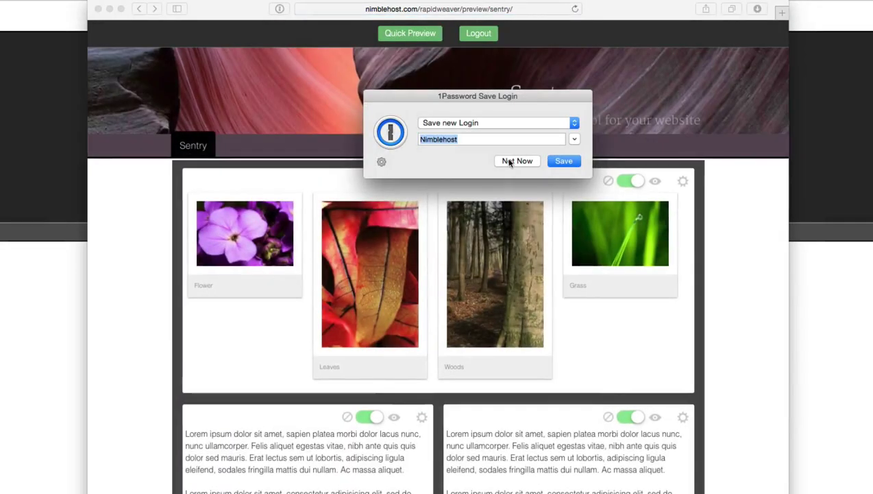
click(514, 161)
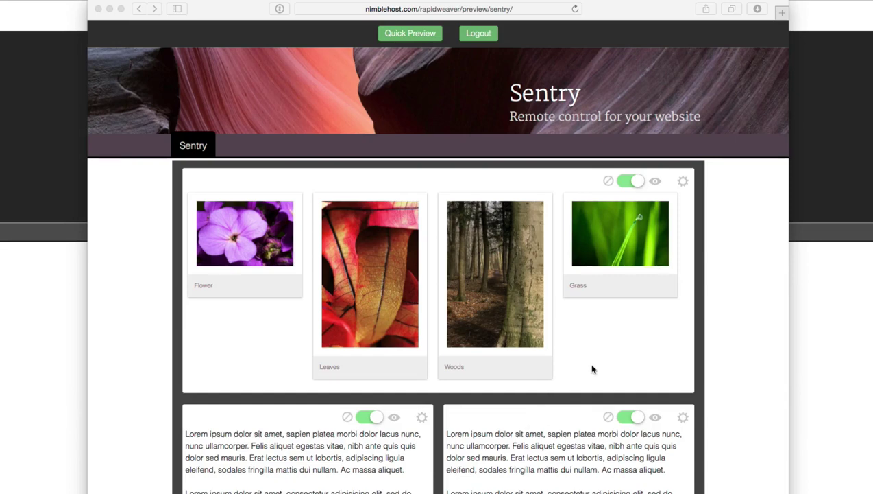
Switch the gallery block off and check it in Quick Preview before ending the preview
click(621, 185)
click(624, 186)
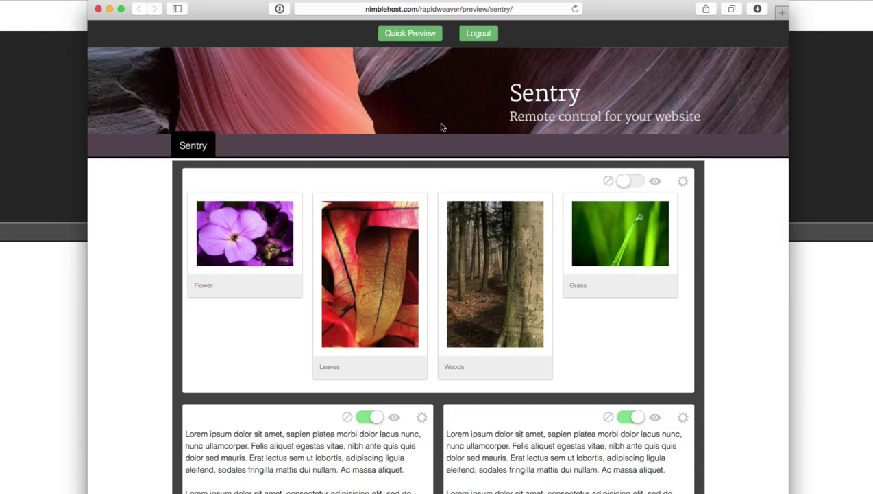
click(399, 36)
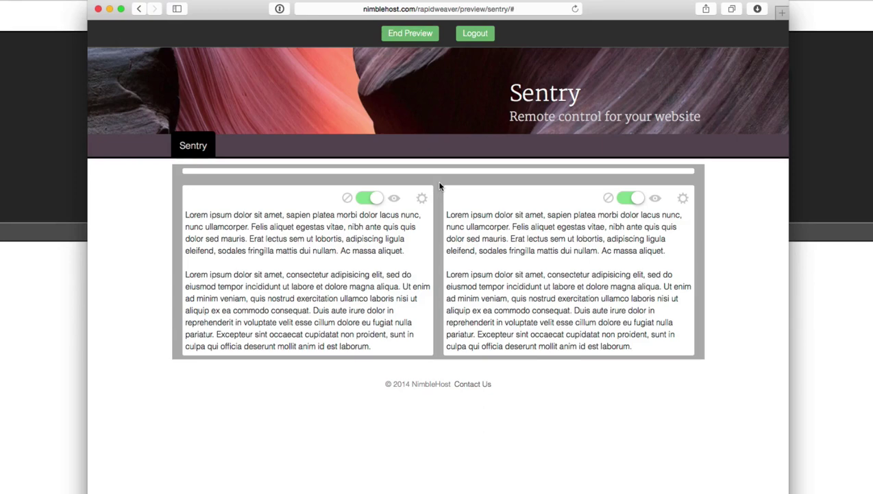
click(405, 34)
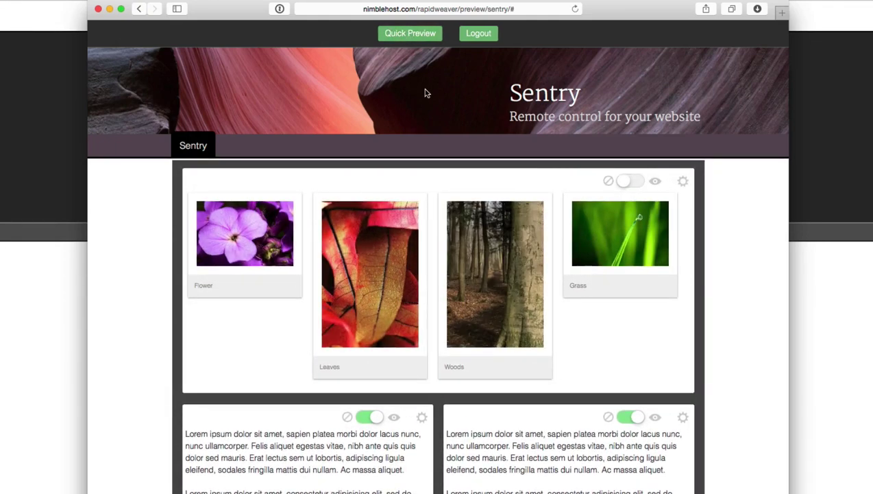
Turn the gallery block on and try the Until, After and Between timeframes before settling on Always
click(638, 184)
click(683, 181)
click(670, 202)
click(662, 212)
click(663, 203)
click(662, 215)
click(658, 204)
click(655, 212)
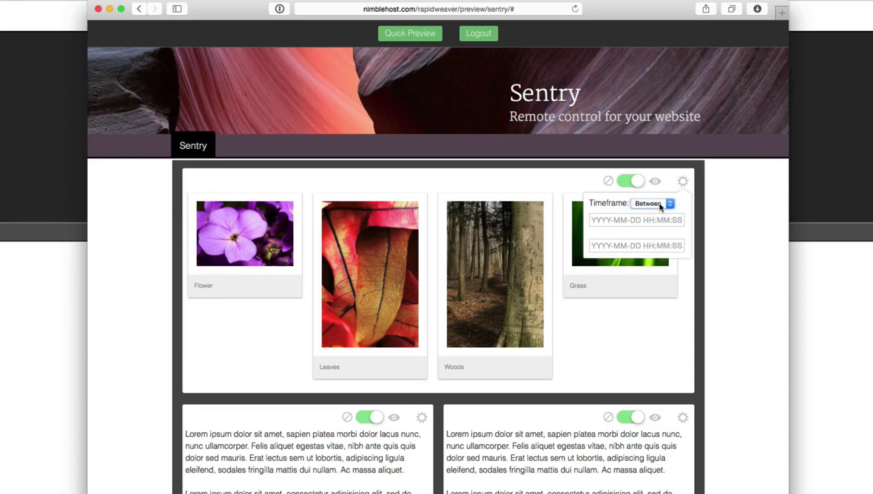
click(660, 206)
click(674, 176)
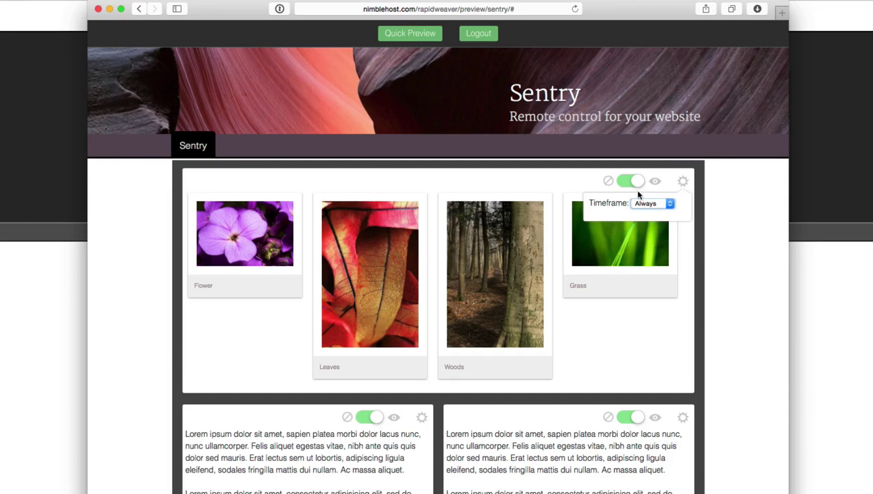
Close the gallery settings and switch off both Lorem ipsum text stacks
click(682, 183)
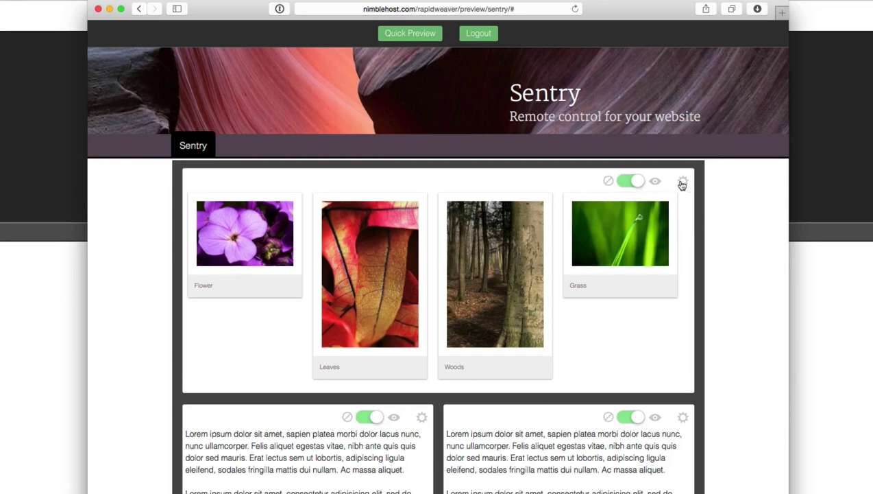
click(624, 417)
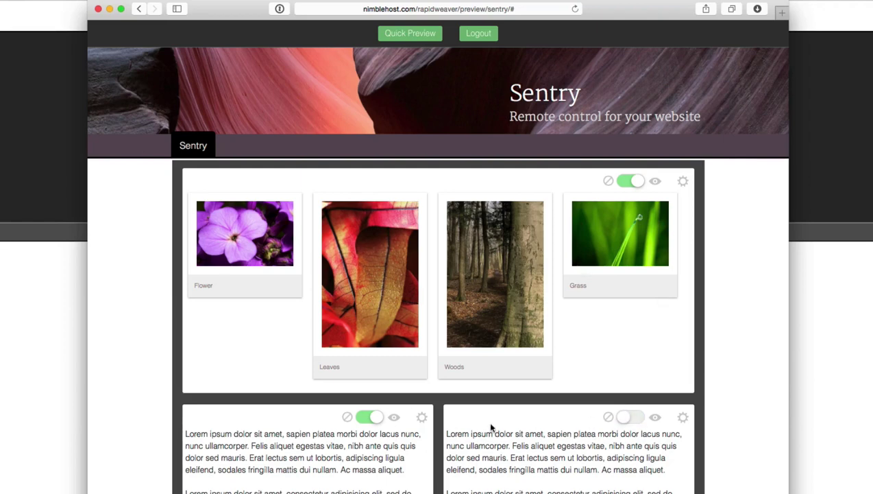
click(363, 417)
Quick Preview the page without the text stacks, end the preview, and log out
click(408, 34)
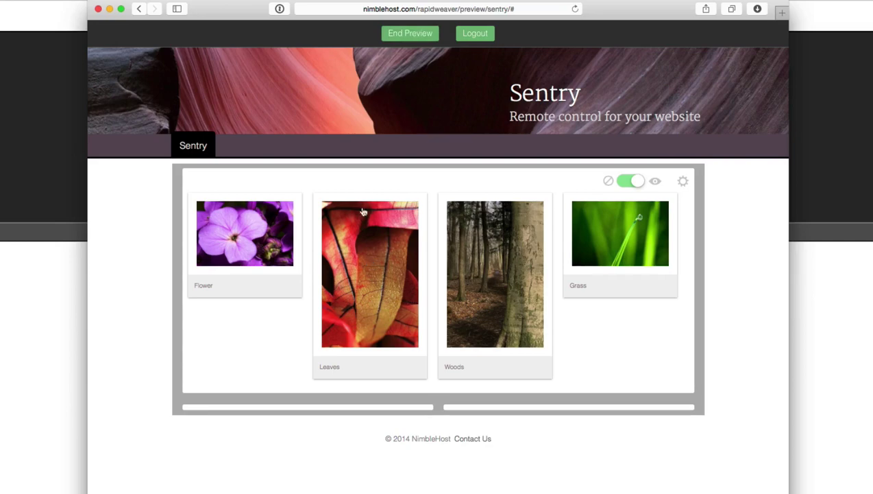
click(399, 36)
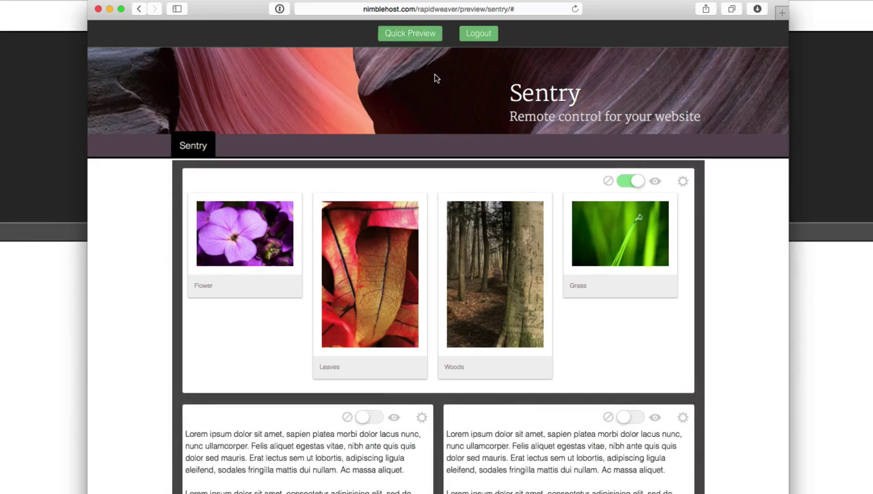
click(479, 36)
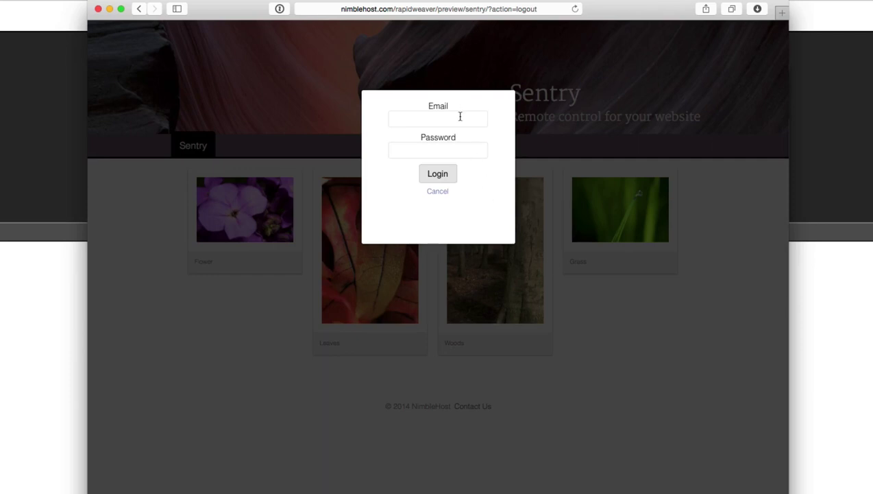
Log back in with the account email and password, dismissing the 1Password save prompt
click(460, 116)
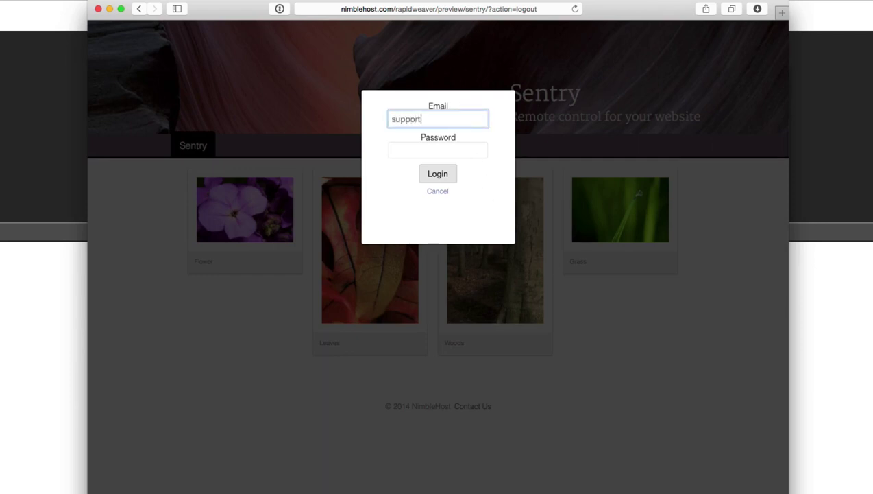
key(Tab)
text(•••••••••••)
key(Return)
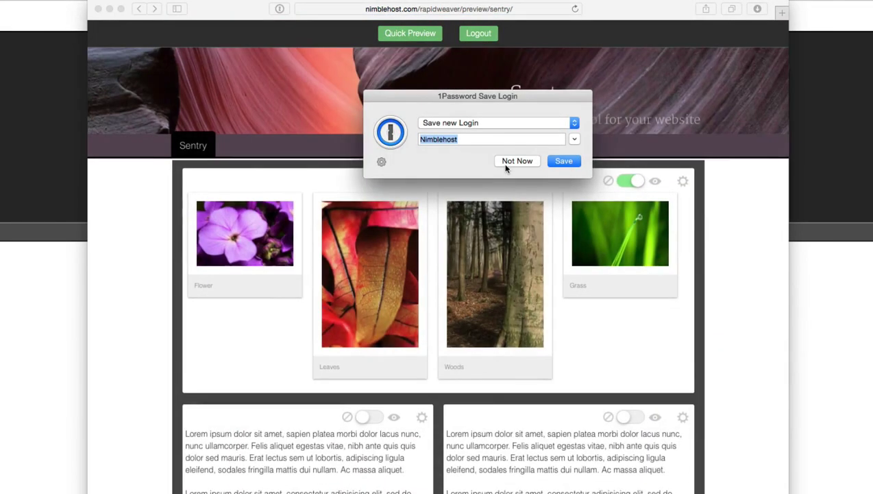
click(507, 162)
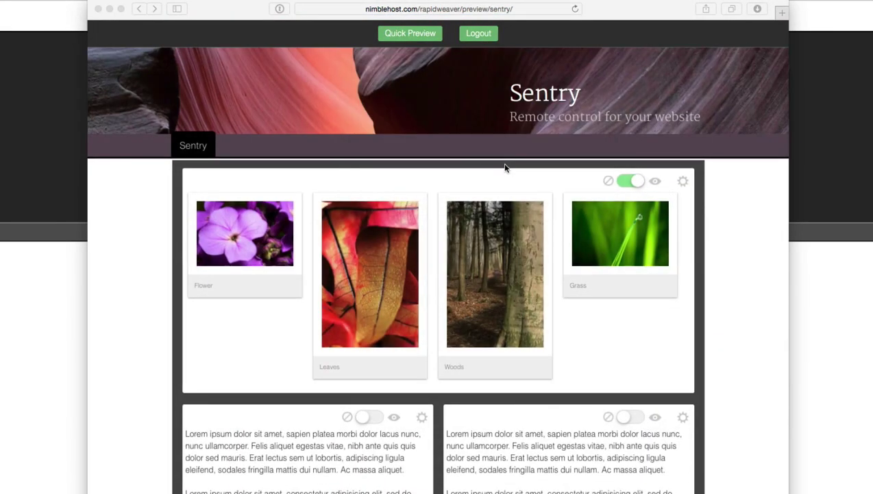
Check the gallery's timeframe settings, switch the gallery block off, and log out
click(639, 181)
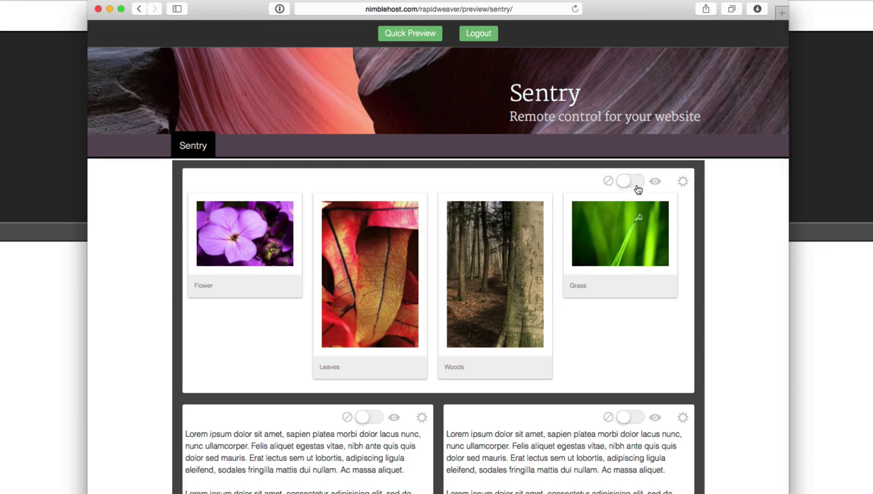
click(641, 182)
click(686, 183)
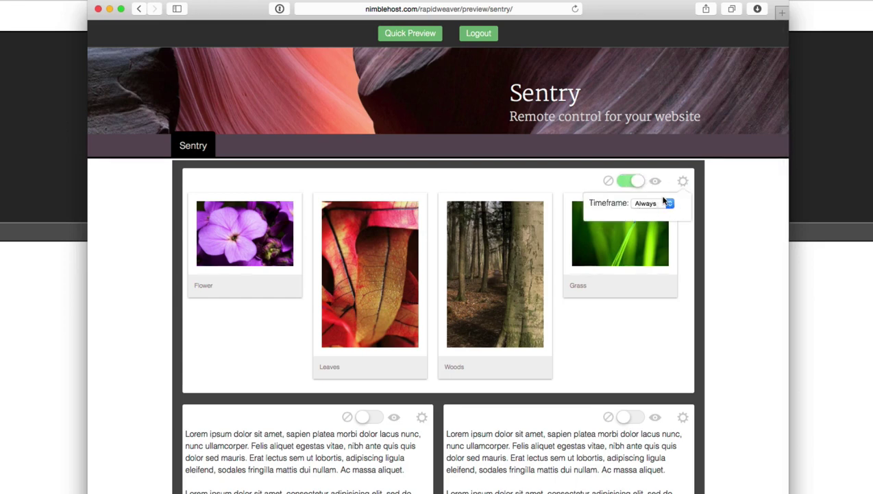
click(684, 183)
click(619, 184)
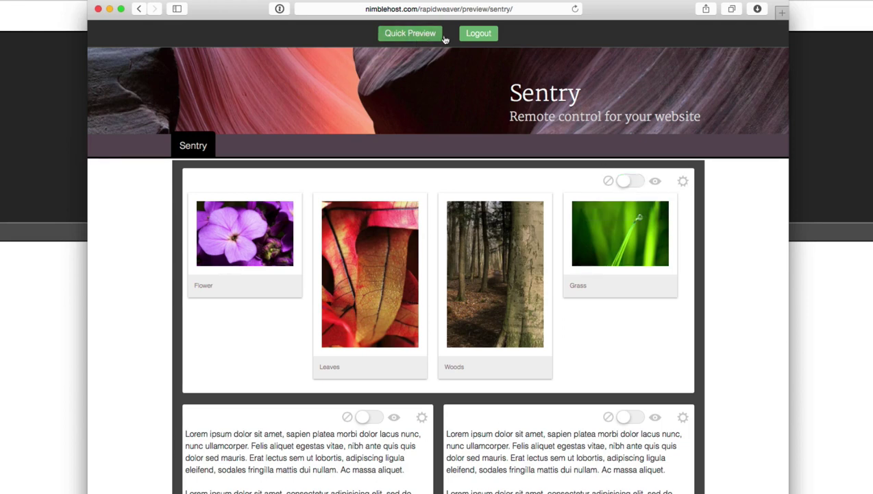
click(477, 33)
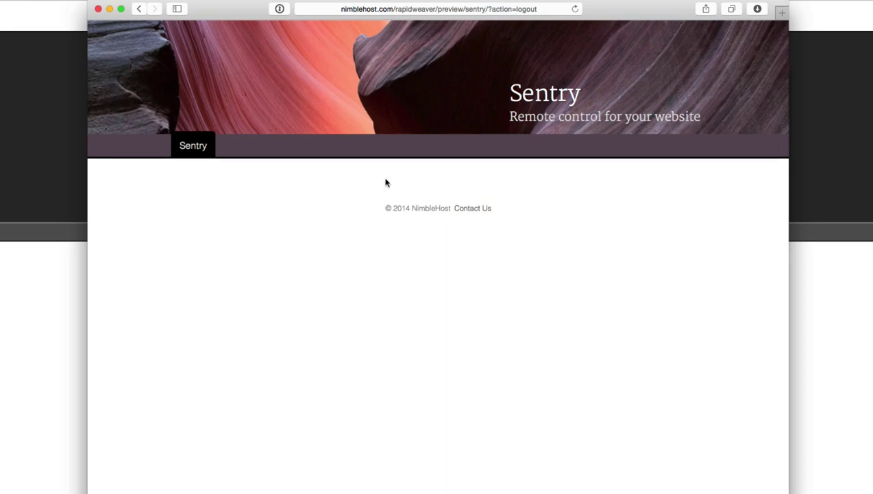
Change the address ending from ?action=logout to ?action=login
click(483, 9)
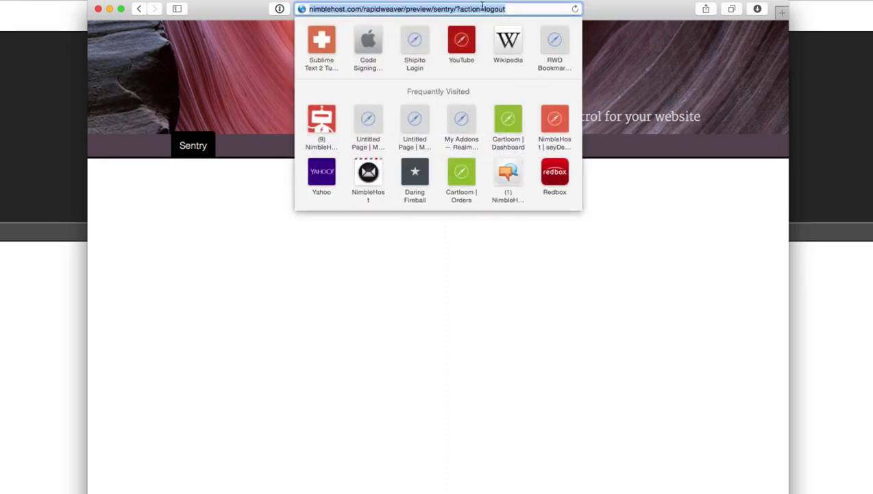
click(484, 9)
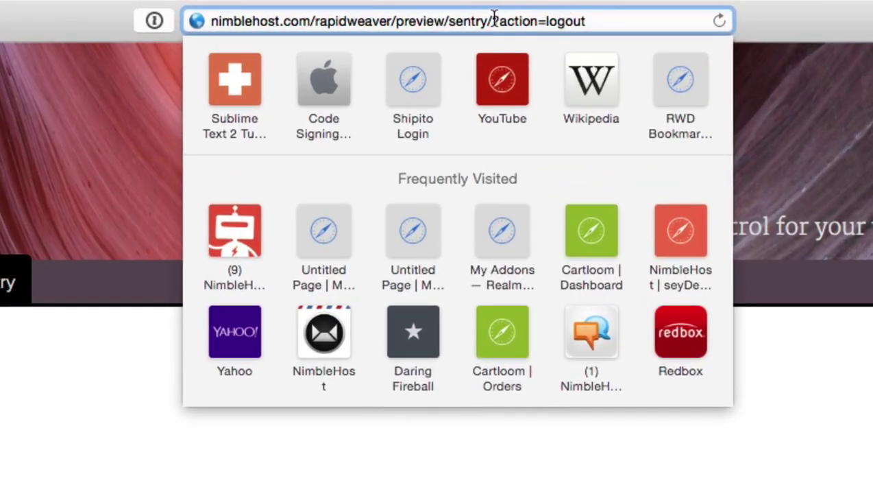
drag(494, 15, 596, 16)
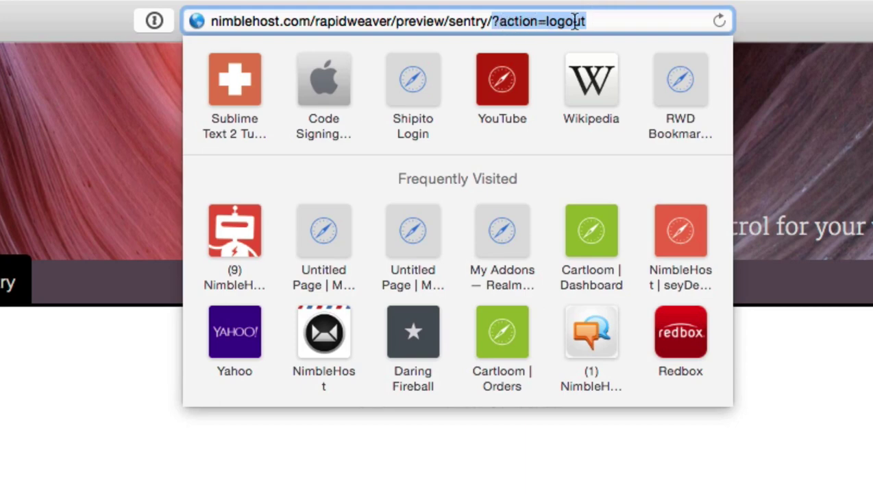
click(597, 21)
key(BackSpace)
key(BackSpace)
key(BackSpace)
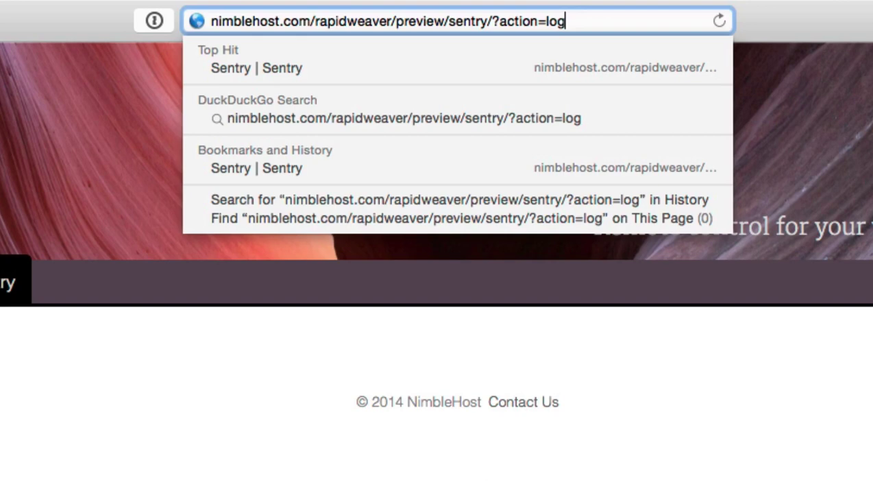
text(in)
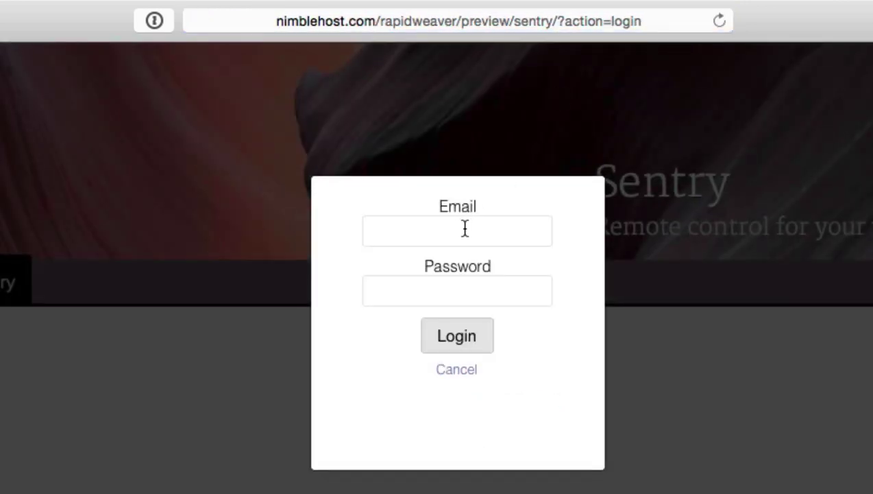
Log in with the account email and password and dismiss the save-login prompt
click(465, 230)
key(Tab)
text(•••••••)
key(Return)
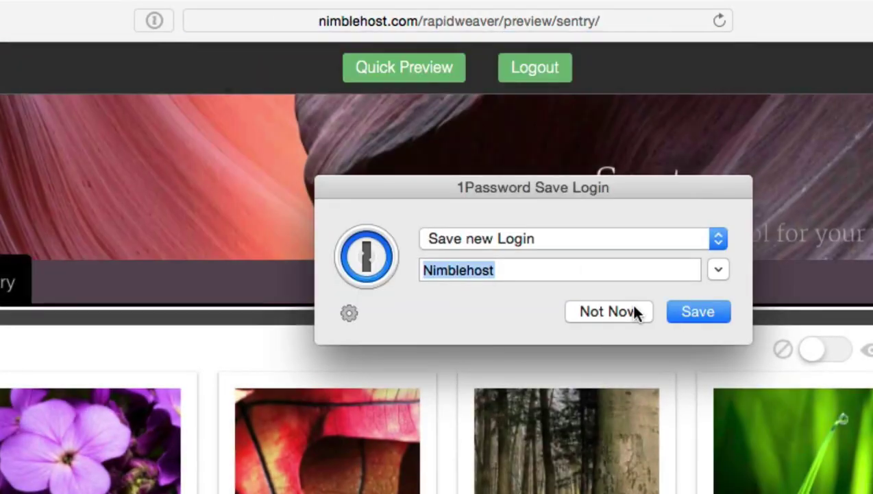
click(637, 312)
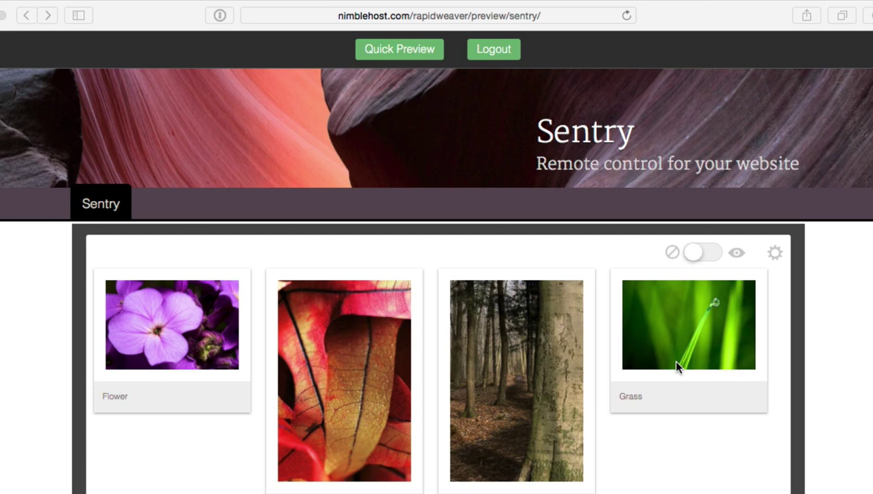
Re-enable the image gallery, log out, then load the page address ending in ?action=login
click(705, 253)
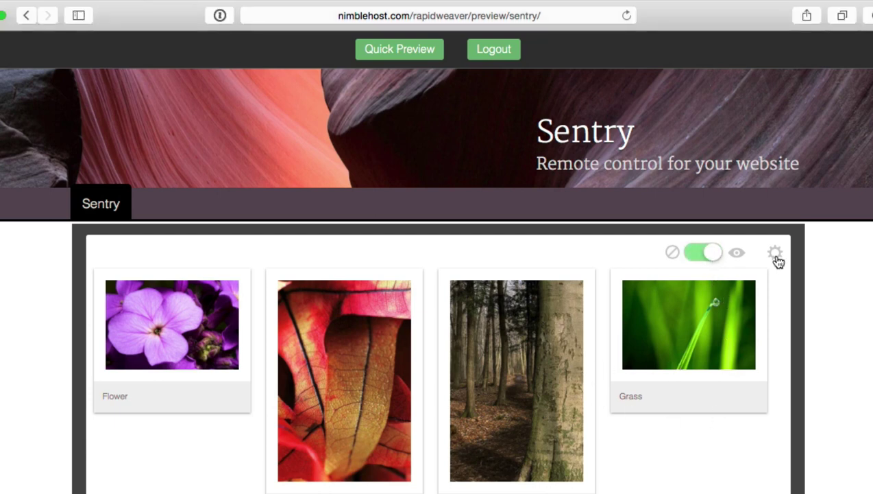
click(499, 57)
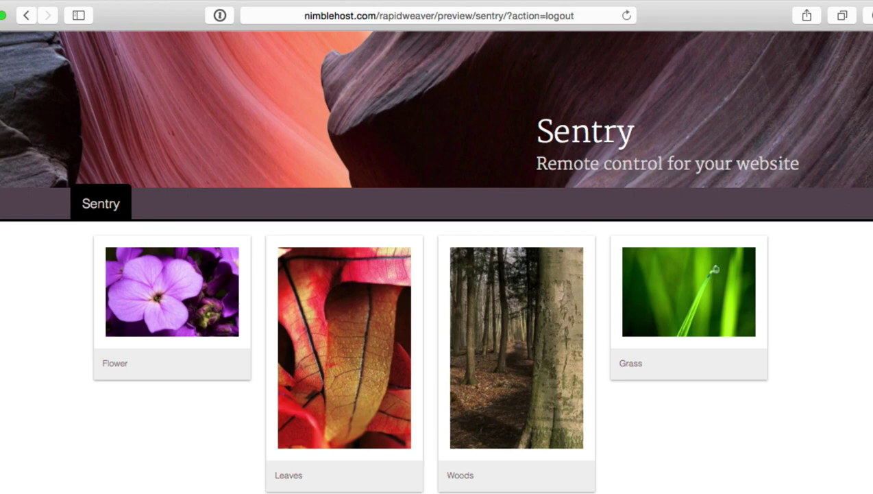
click(454, 15)
click(476, 19)
drag(474, 19, 511, 74)
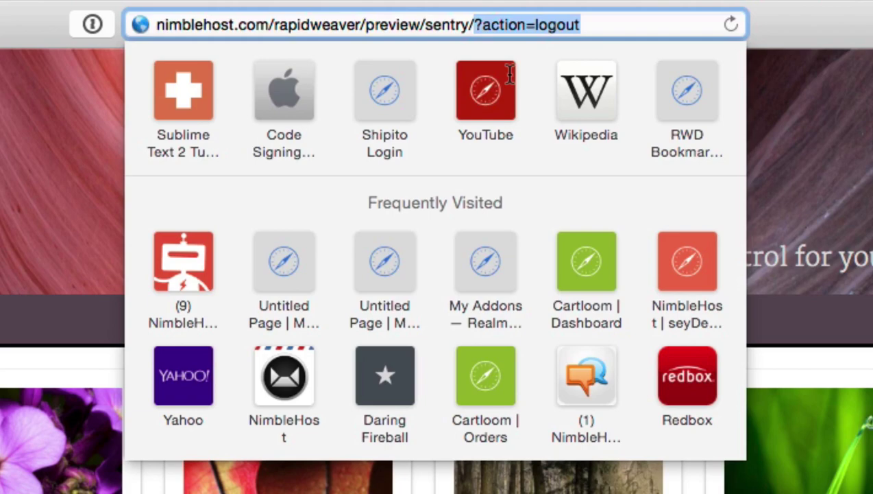
key(BackSpace)
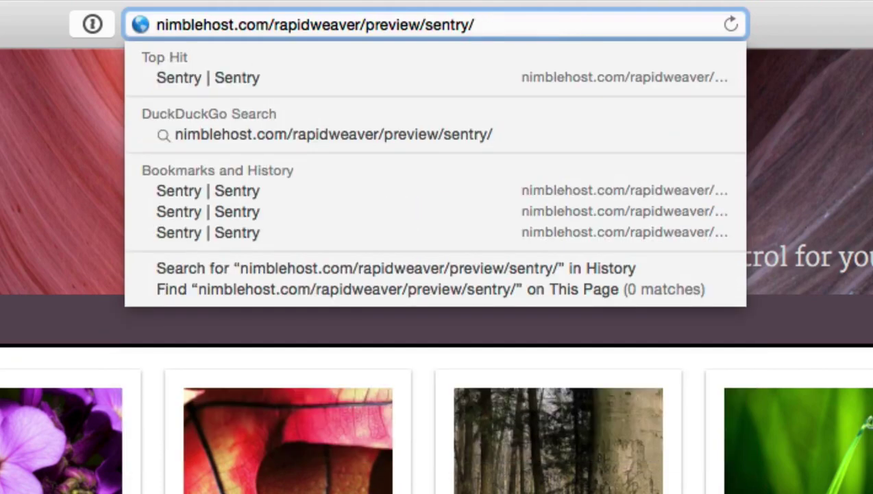
text(?action)
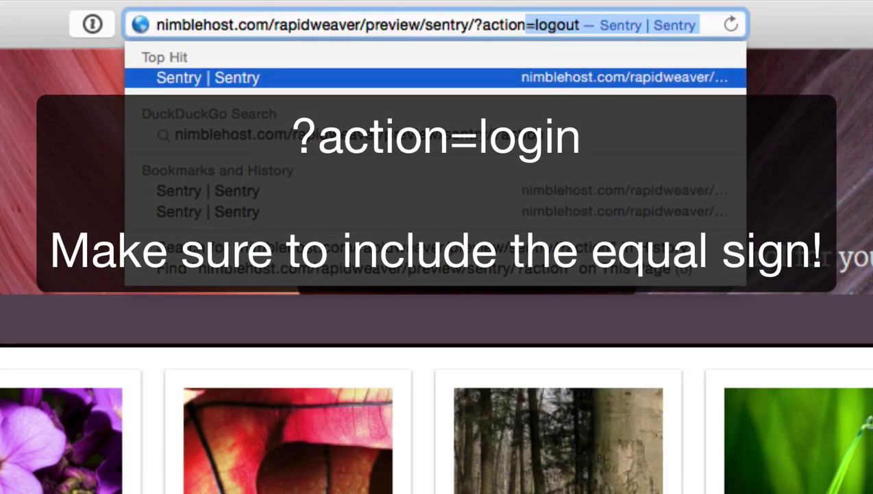
text(=login)
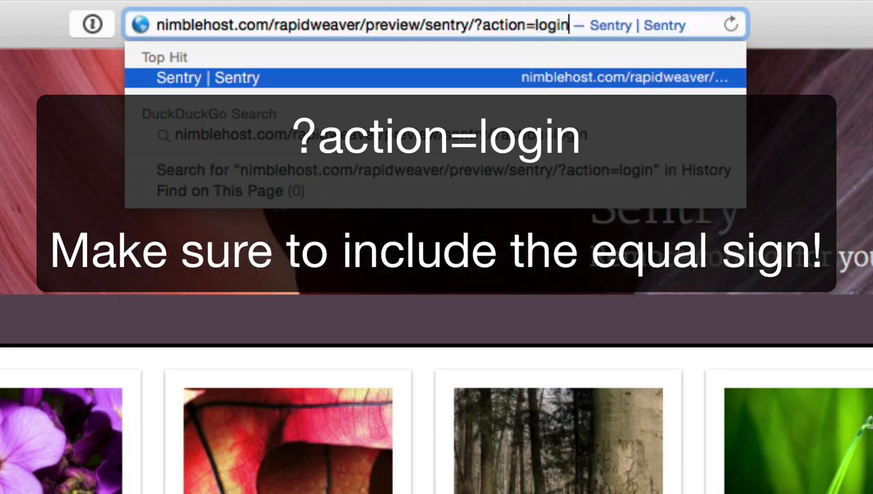
key(Return)
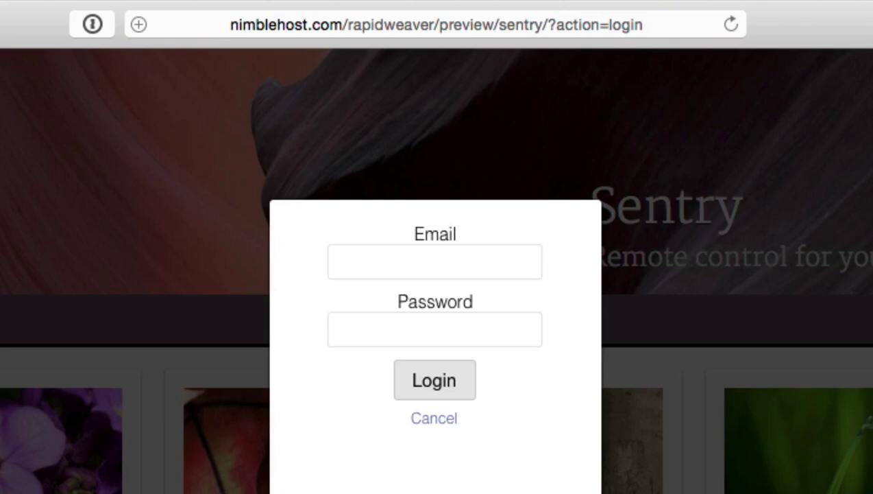
Cancel the Sentry login dialog to return to the public gallery page
click(436, 418)
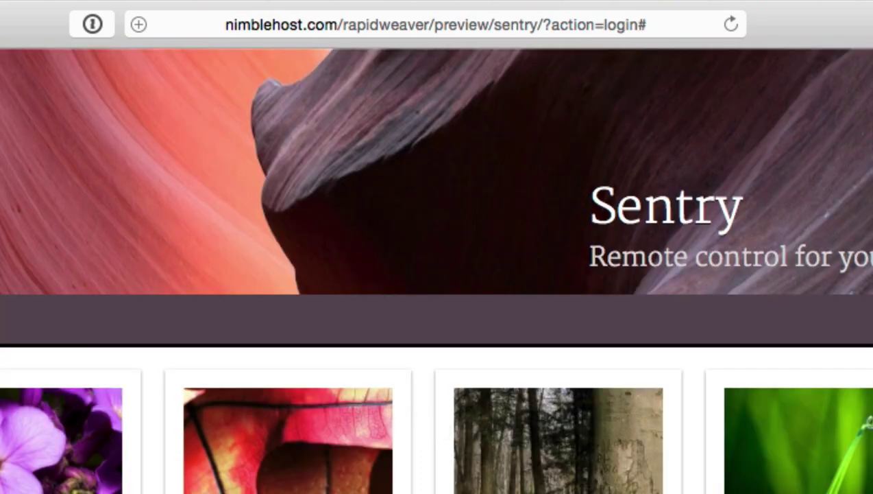